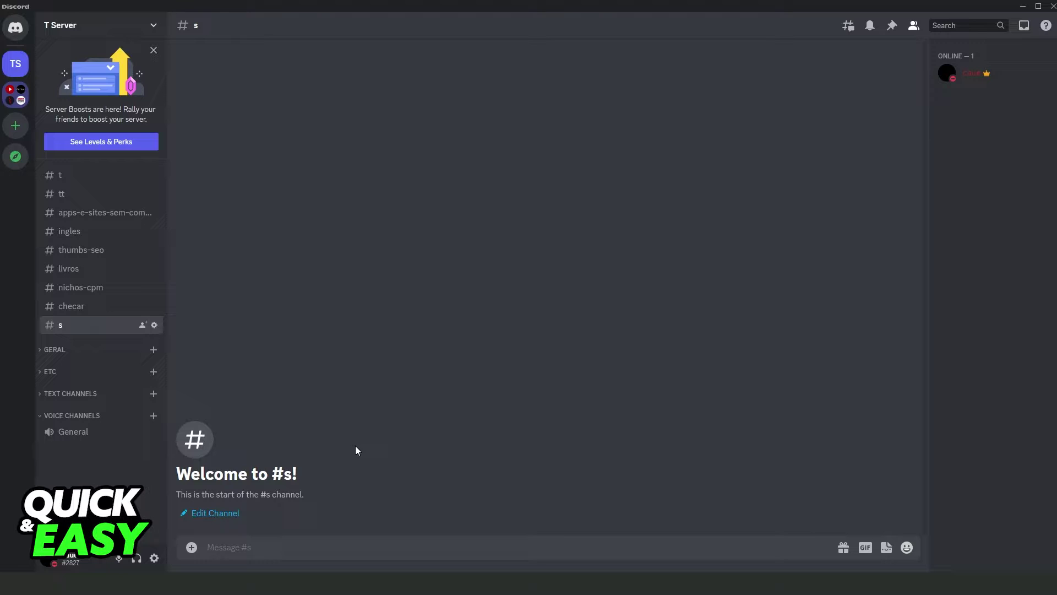
Open User Settings to reach the Connections page listing Spotify and Twitch.
left_click(155, 559)
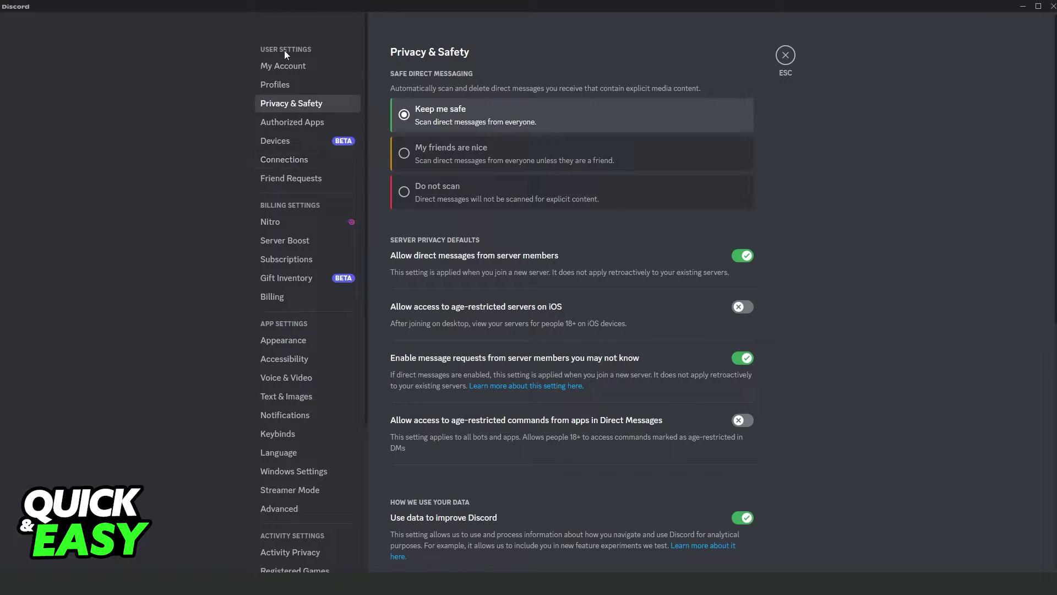
left_click(282, 164)
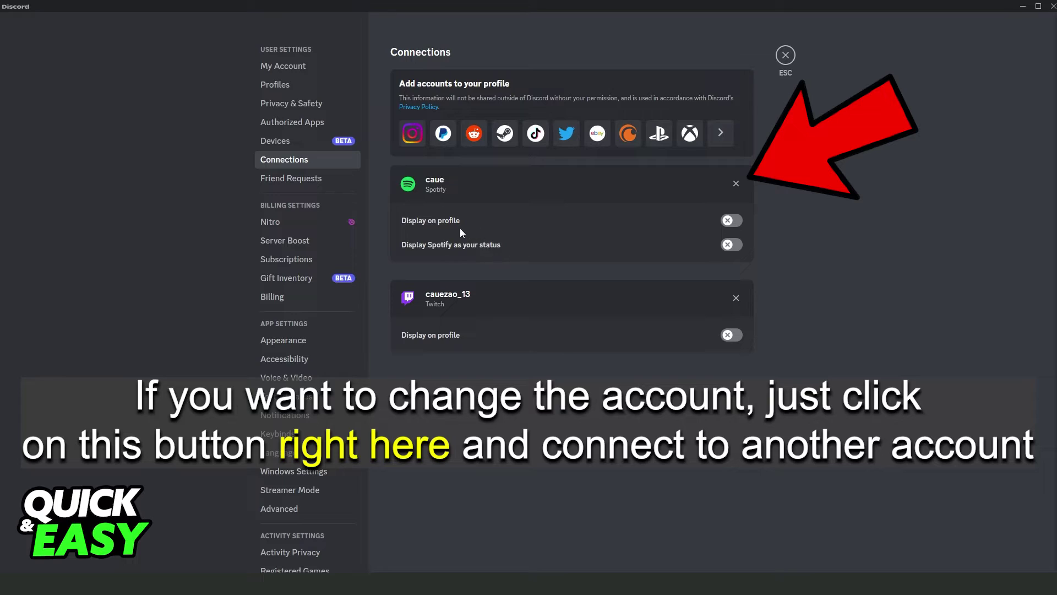
left_click(731, 247)
left_click(732, 245)
Close User Settings with ESC to return to T Server's #s channel.
left_click(784, 60)
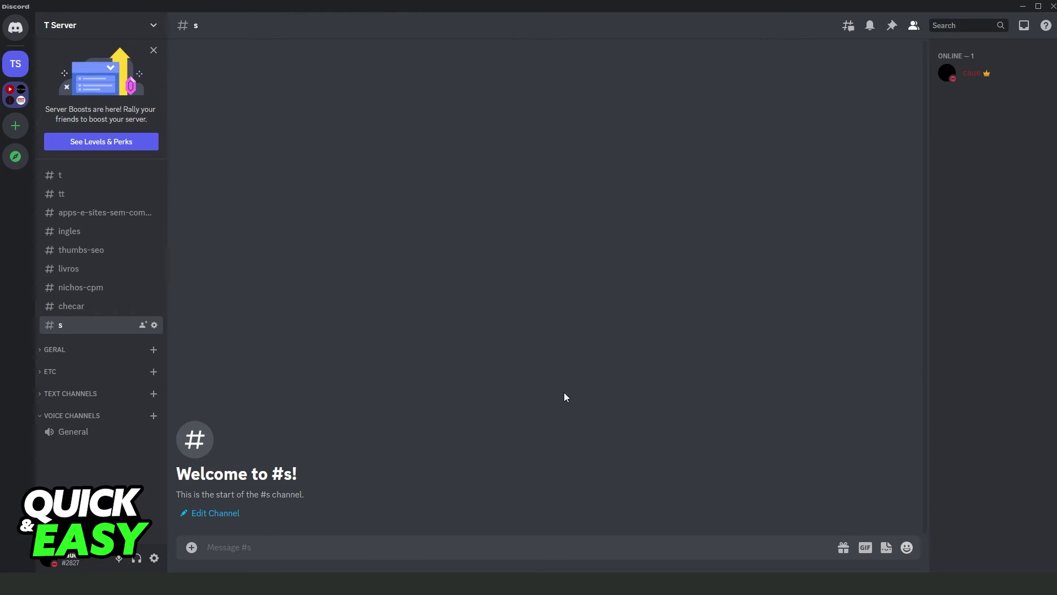